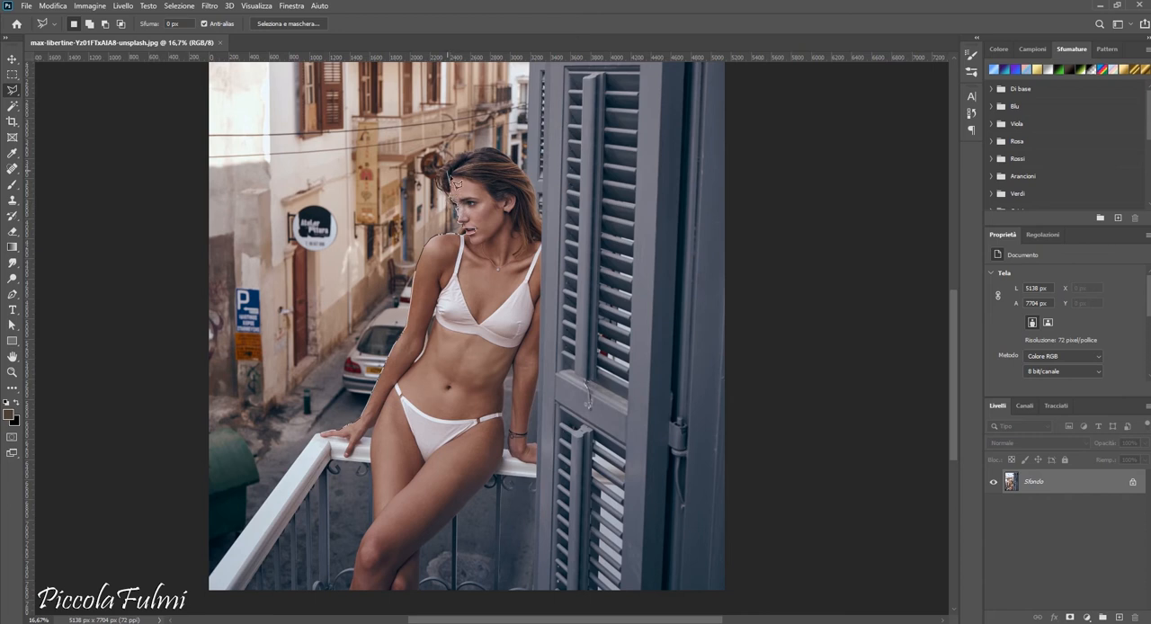
# - Trace with the Polygonal Lasso from the woman's forehead around her face, arm beside the shutter and leg, extending past the photo's lower edge
pyautogui.moveTo(466, 183)
pyautogui.mouseDown()
pyautogui.moveTo(507, 210)
pyautogui.moveTo(522, 207)
pyautogui.moveTo(513, 223)
pyautogui.moveTo(557, 261)
pyautogui.moveTo(540, 265)
pyautogui.moveTo(565, 396)
pyautogui.moveTo(540, 381)
pyautogui.moveTo(531, 439)
pyautogui.moveTo(542, 474)
pyautogui.moveTo(516, 463)
pyautogui.moveTo(521, 371)
pyautogui.mouseUp()
pyautogui.click(507, 381)
pyautogui.click(503, 399)
pyautogui.click(502, 417)
pyautogui.click(505, 432)
pyautogui.click(504, 450)
pyautogui.click(502, 460)
pyautogui.click(488, 483)
pyautogui.click(445, 527)
pyautogui.click(420, 550)
pyautogui.scroll(-1, 421, 576)
pyautogui.click(422, 584)
pyautogui.click(336, 580)
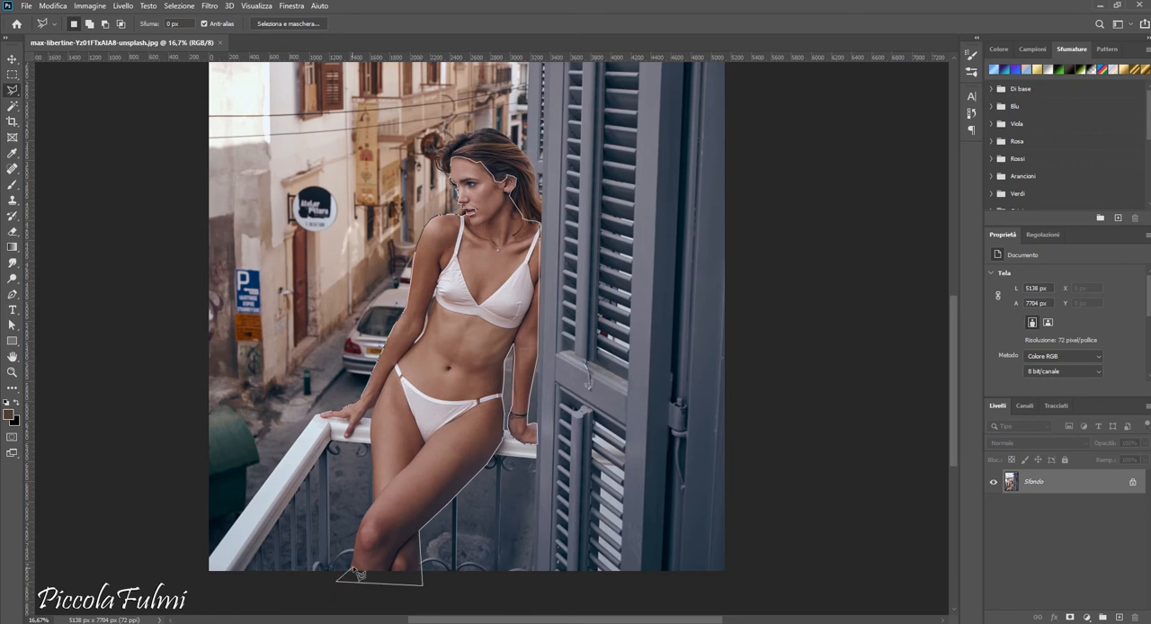
# - Trace up the outer edge of her other leg and close the skin selection at the hand on the railing
pyautogui.click(360, 529)
pyautogui.click(364, 514)
pyautogui.click(373, 504)
pyautogui.press('Escape')
pyautogui.click(326, 420)
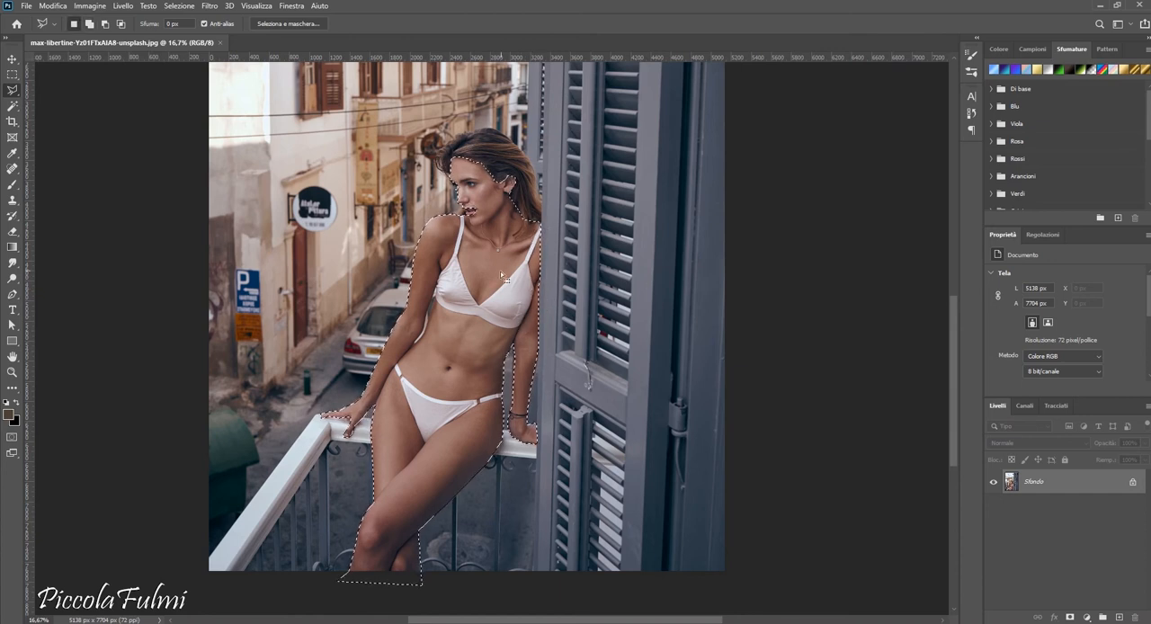
# - Subtract the eyes, lips, bikini top and bikini bottom from the selection so only the skin is selected
pyautogui.press('alt')
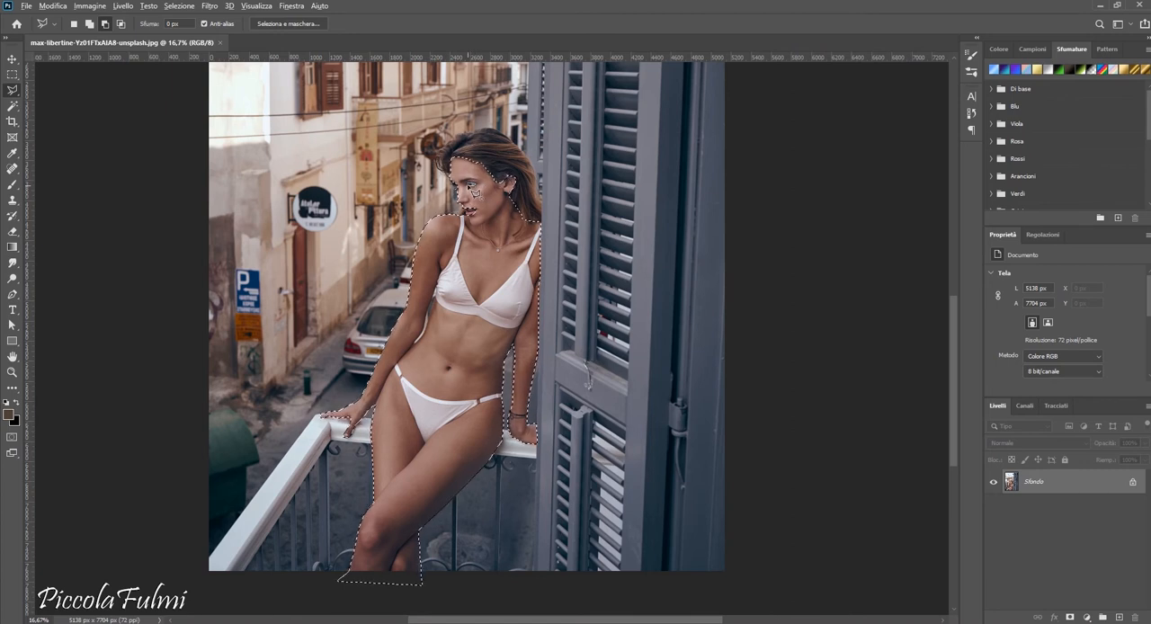
pyautogui.press('alt')
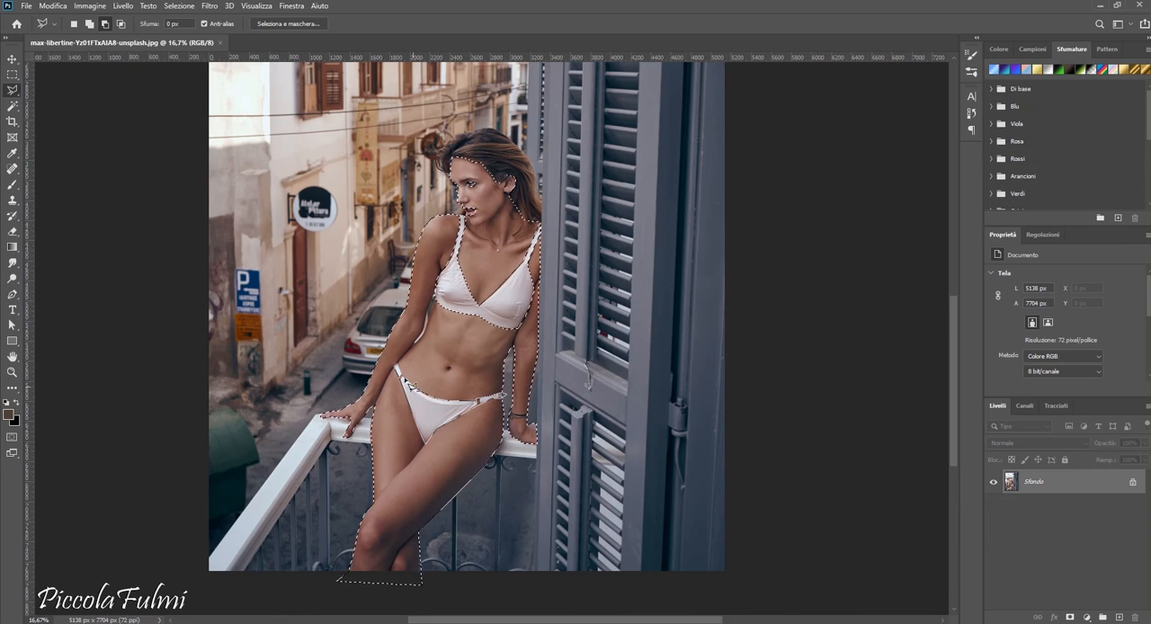
pyautogui.press('z')
pyautogui.keyDown('alt'); pyautogui.click(490, 425); pyautogui.keyUp('alt')
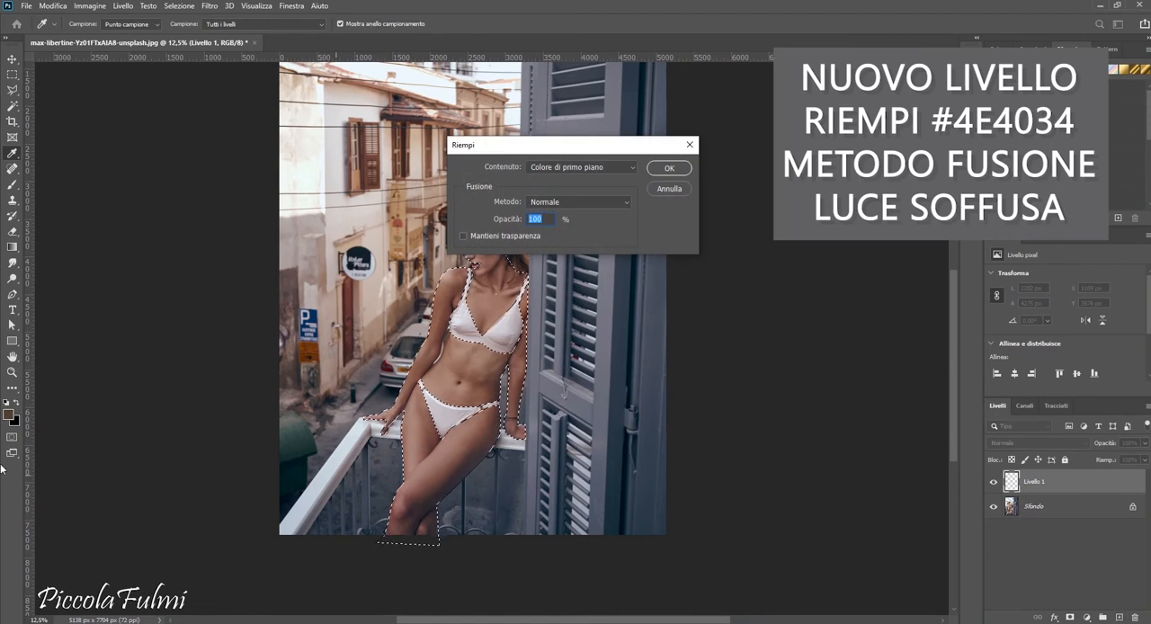
pyautogui.click(548, 168)
pyautogui.click(548, 179)
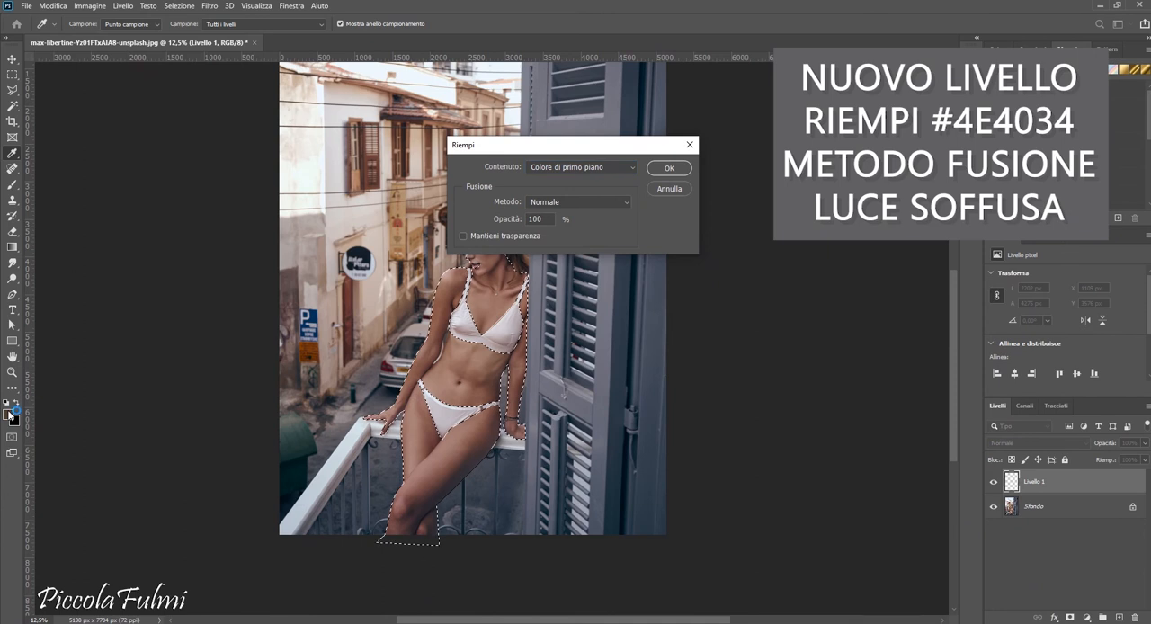
pyautogui.click(633, 170)
pyautogui.click(591, 196)
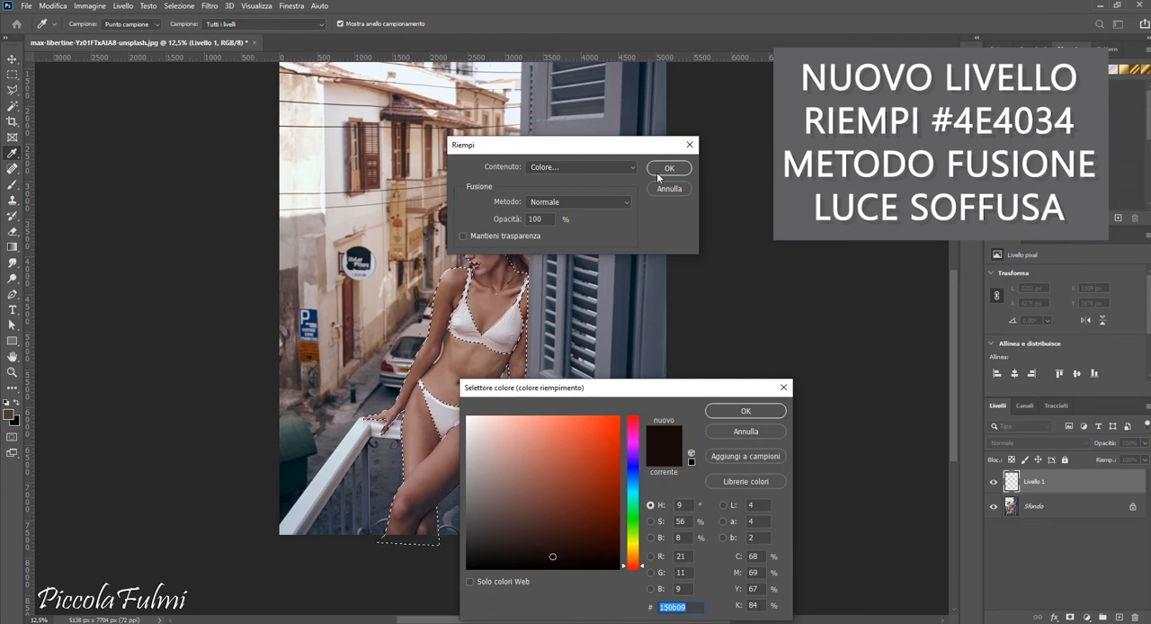
pyautogui.click(759, 432)
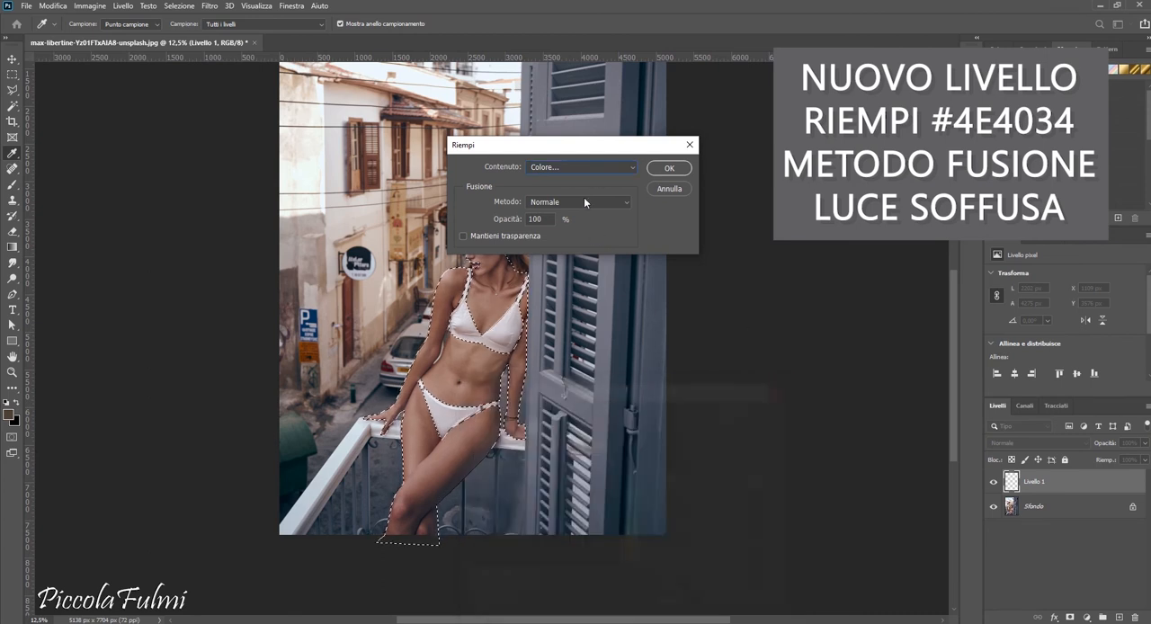
# - Fill the skin selection on Livello 1 with the brown foreground colour, using Normale mode at 100% opacity
pyautogui.click(578, 169)
pyautogui.click(576, 179)
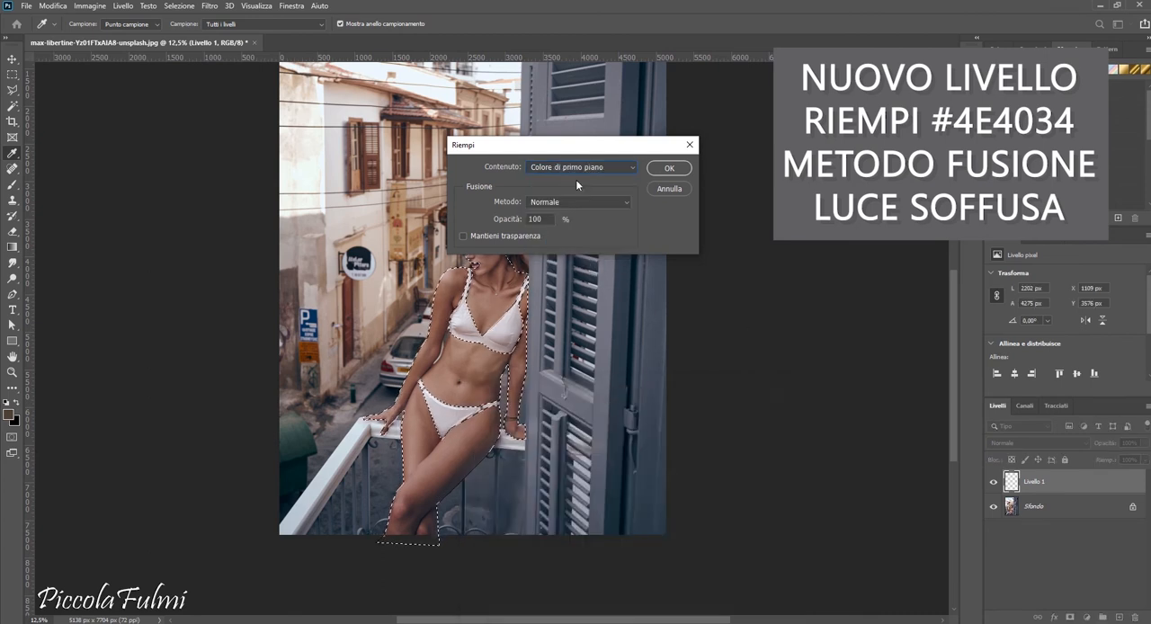
pyautogui.click(661, 169)
pyautogui.press('z')
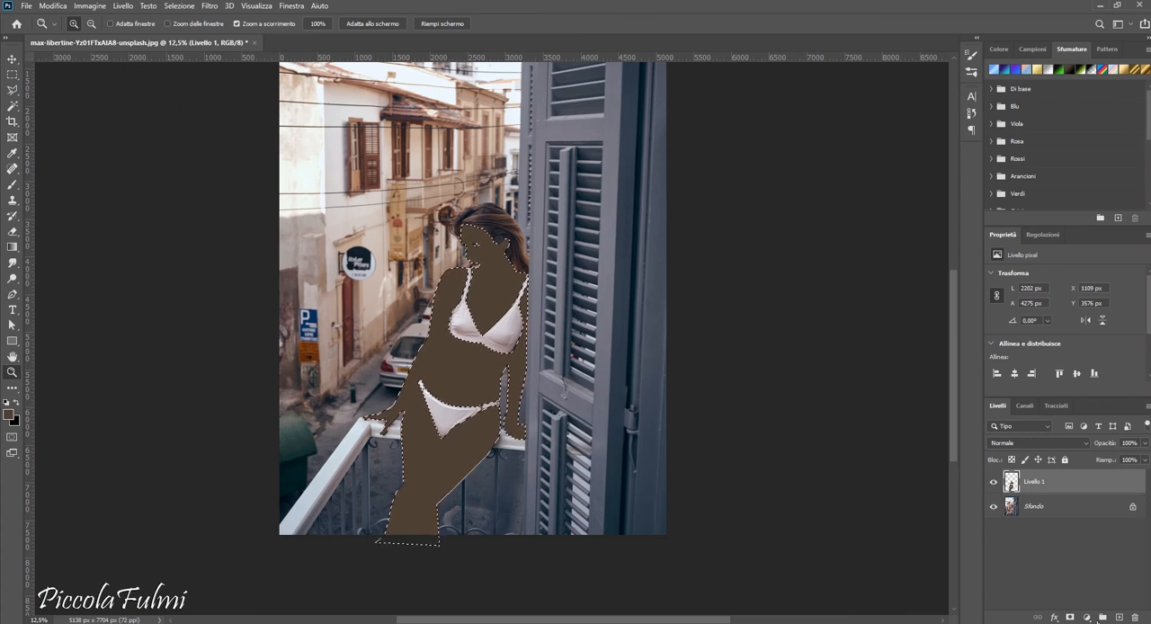
# - Set the blending mode of Livello 1 to Luce soffusa and duplicate the layer
pyautogui.click(1006, 445)
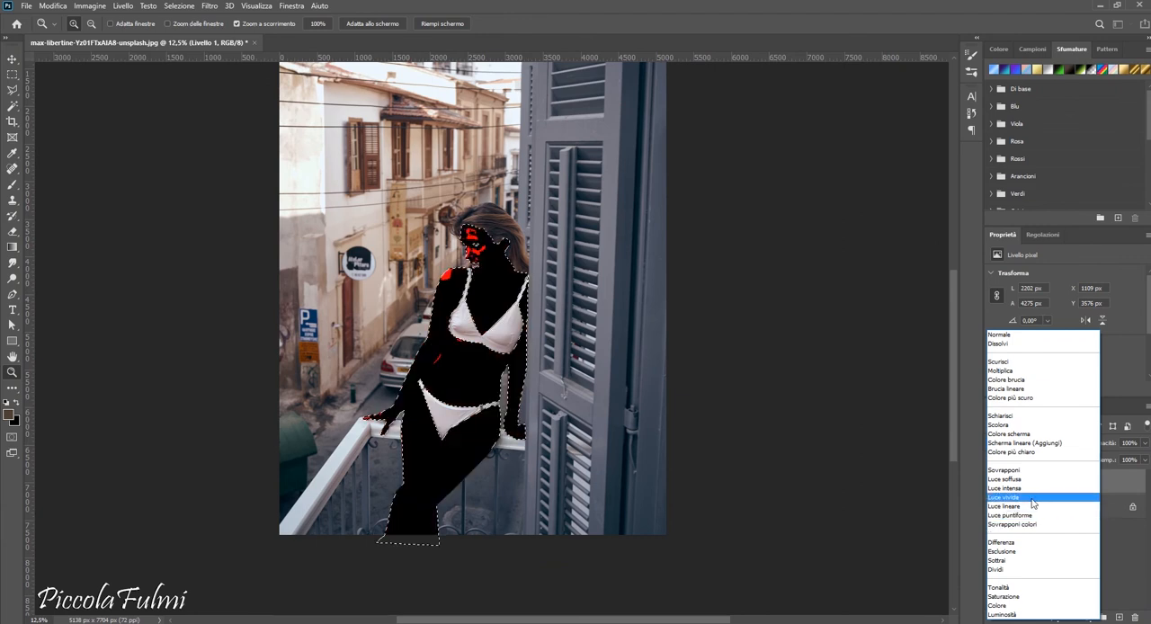
pyautogui.click(1033, 479)
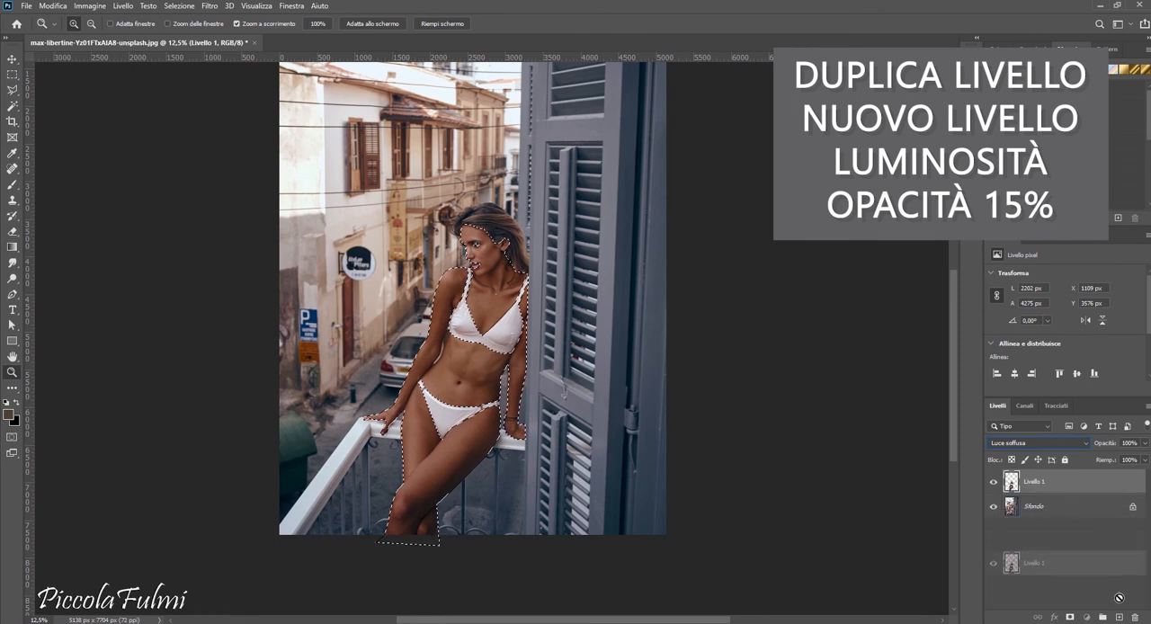
pyautogui.moveTo(1123, 614); pyautogui.dragTo(1122, 617)
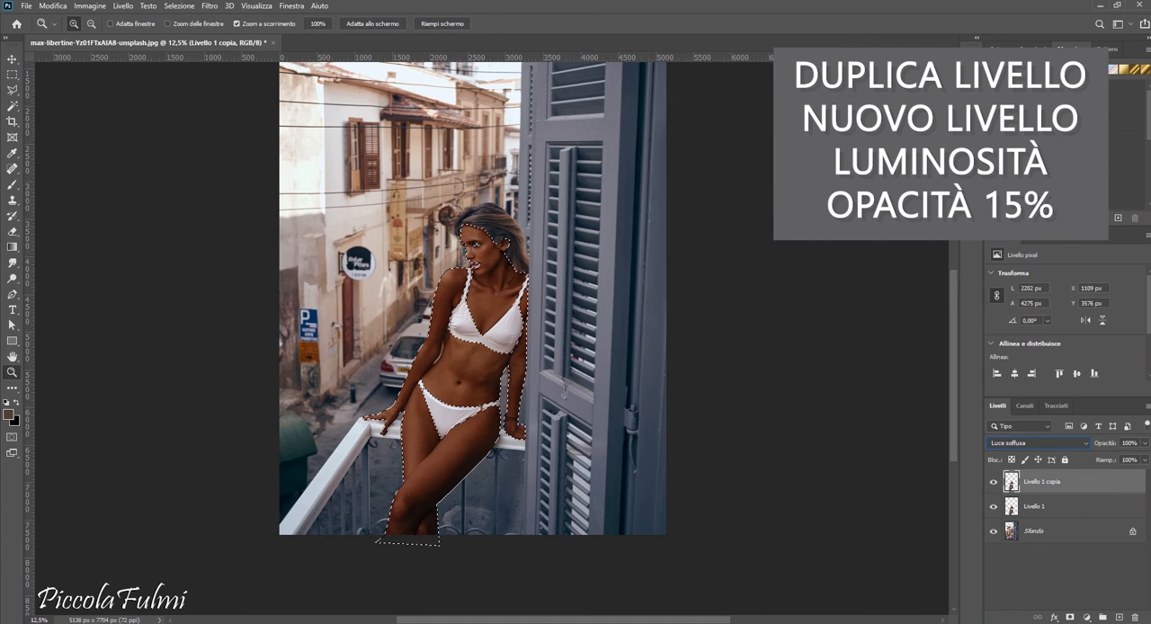
# - Add a Luminosità/contrasto adjustment layer masked by the skin selection and lower its opacity to about 15%
pyautogui.click(1122, 616)
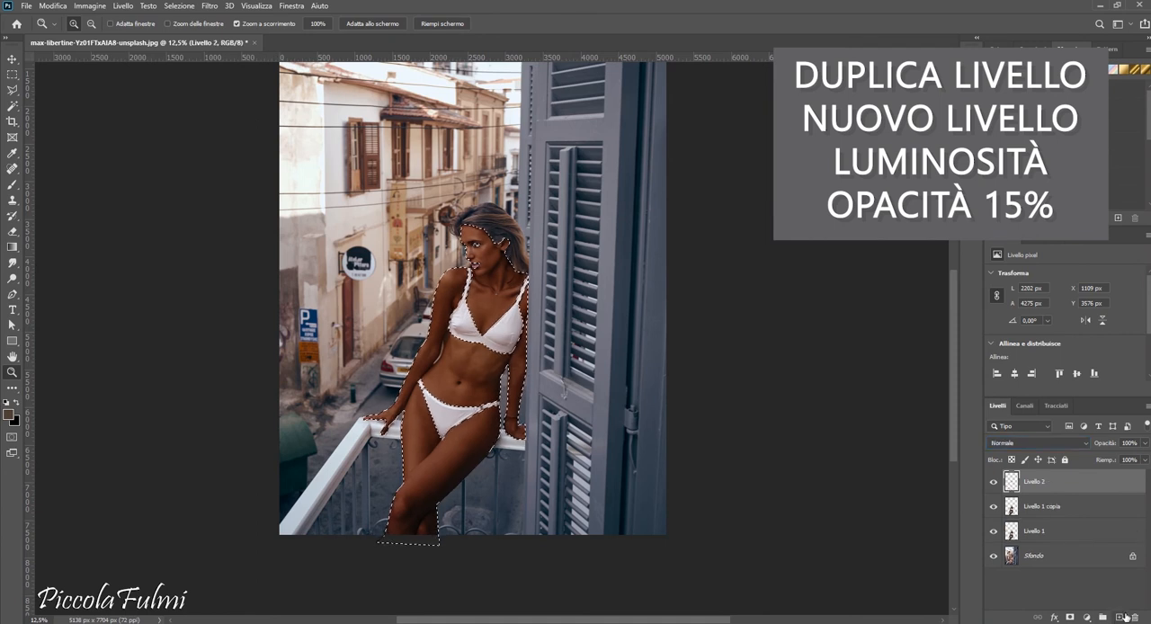
pyautogui.hotkey('ctrl', 'z')
pyautogui.click(1086, 617)
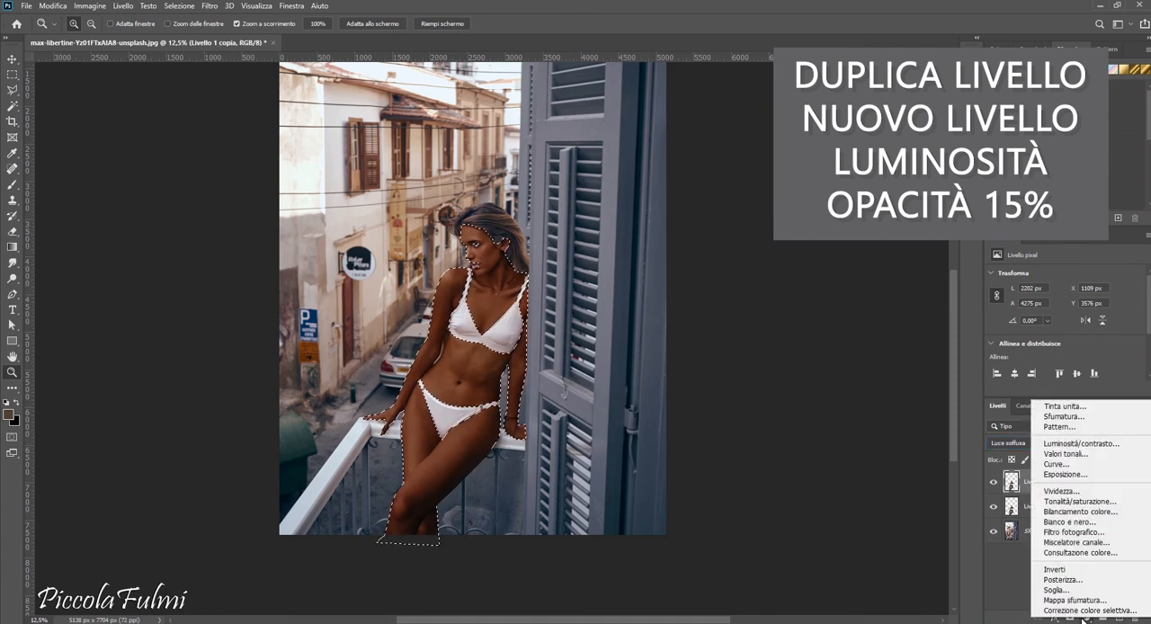
pyautogui.click(1106, 443)
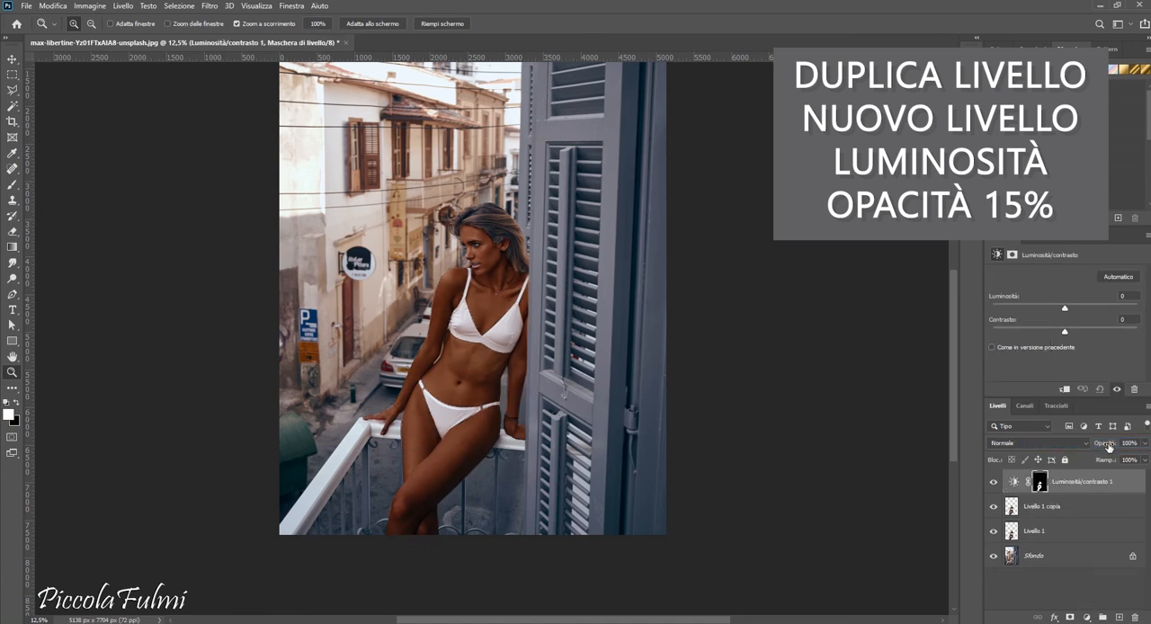
pyautogui.click(1145, 443)
pyautogui.moveTo(1142, 458); pyautogui.dragTo(1114, 458)
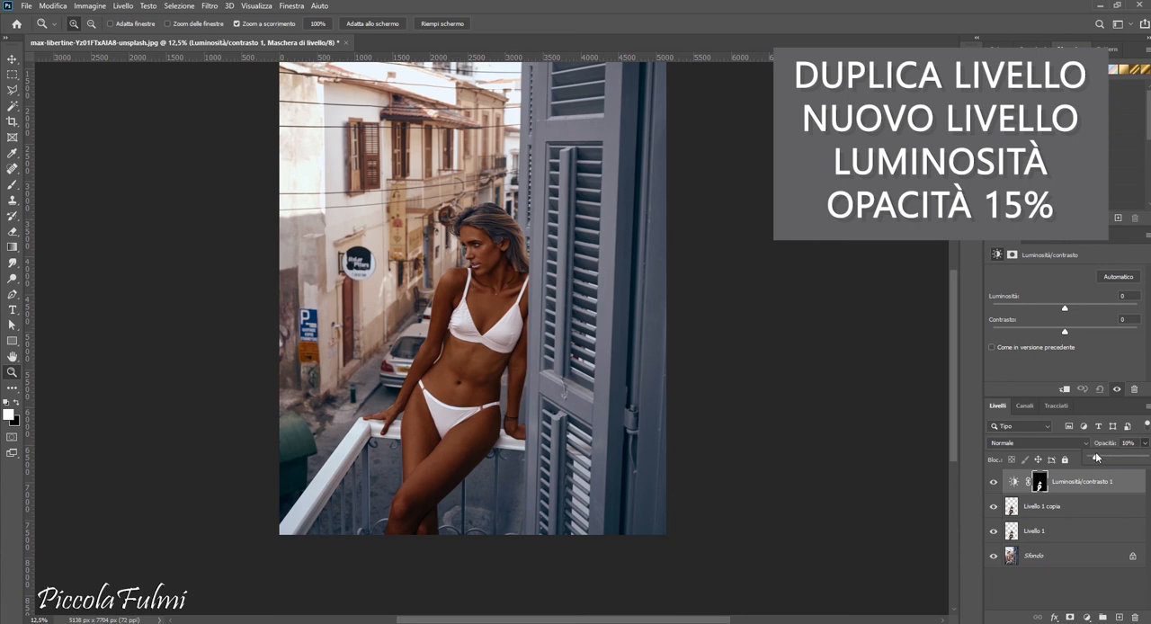
pyautogui.moveTo(1096, 457); pyautogui.dragTo(1099, 457)
pyautogui.click(1099, 510)
# - Lower the opacity of the duplicate layer Livello 1 copia to 51%
pyautogui.click(1093, 507)
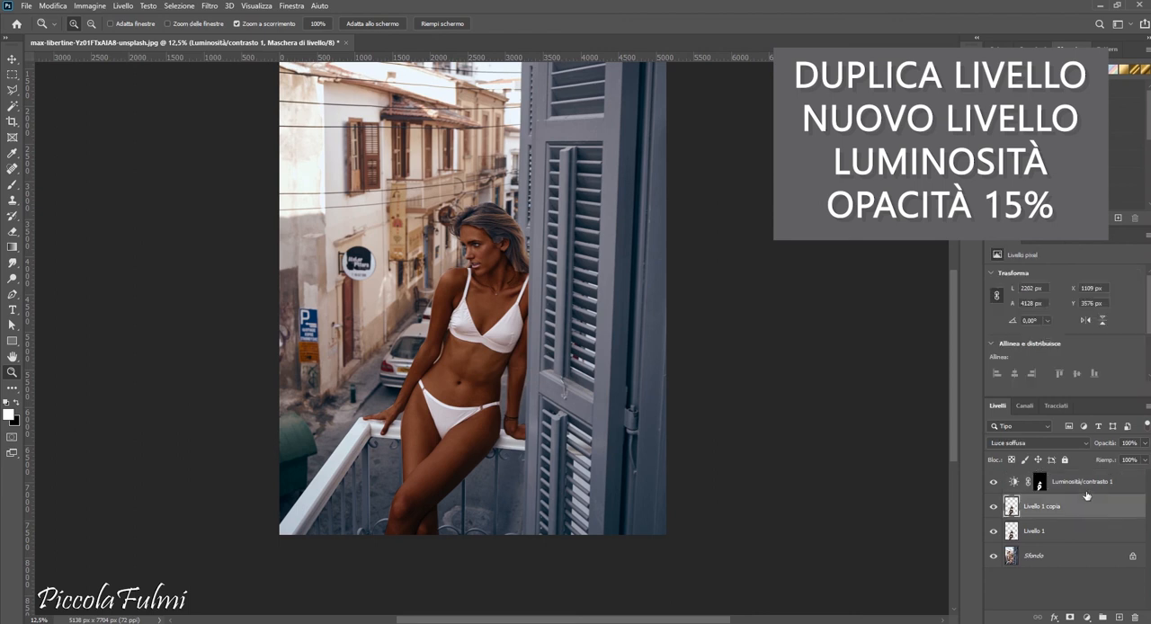
pyautogui.click(1146, 443)
pyautogui.moveTo(1142, 458); pyautogui.dragTo(1134, 458)
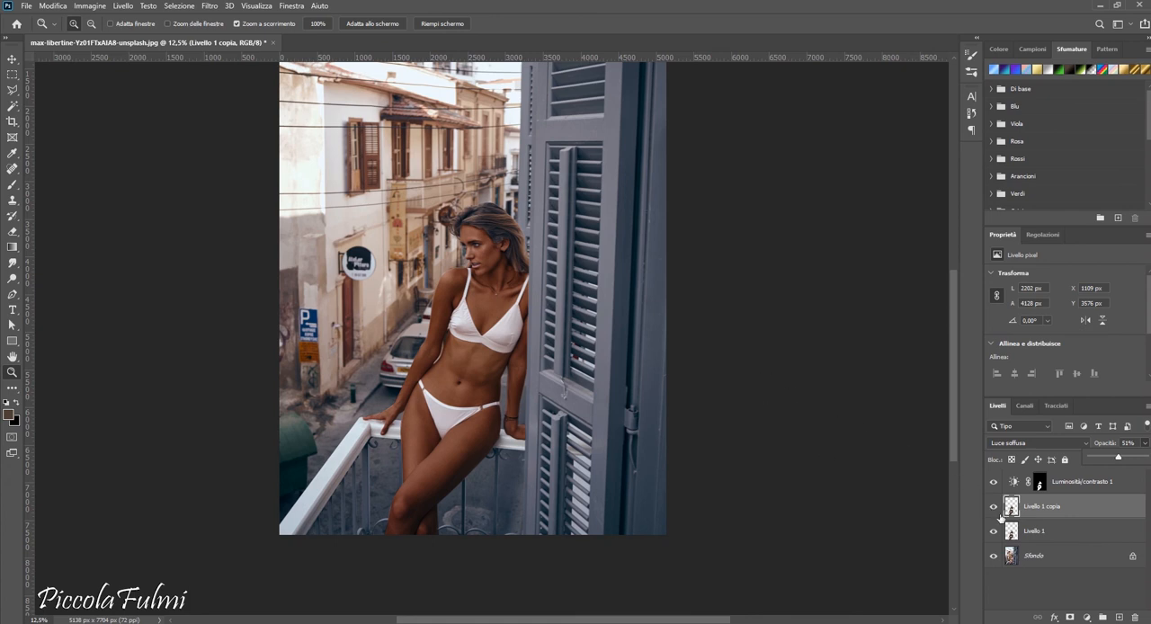
# - Lower the opacity of Livello 1 to 68%
pyautogui.click(1043, 532)
pyautogui.click(1146, 443)
pyautogui.moveTo(1143, 460); pyautogui.dragTo(1129, 458)
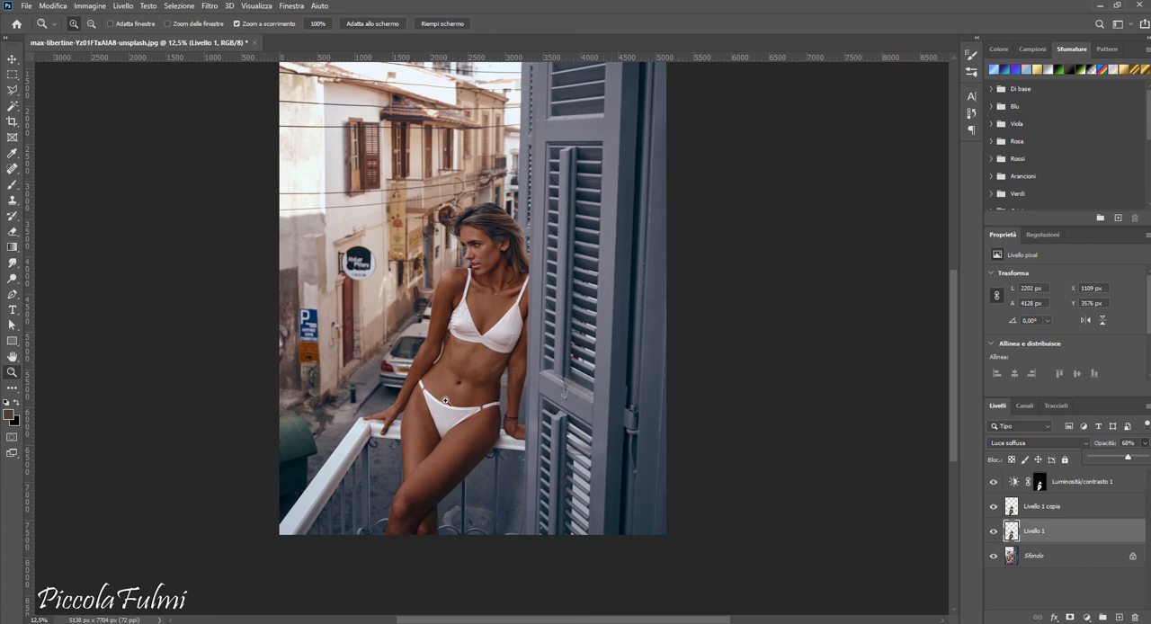
# - Activate the Eraser tool for Livello 1
pyautogui.click(13, 234)
pyautogui.click(36, 233)
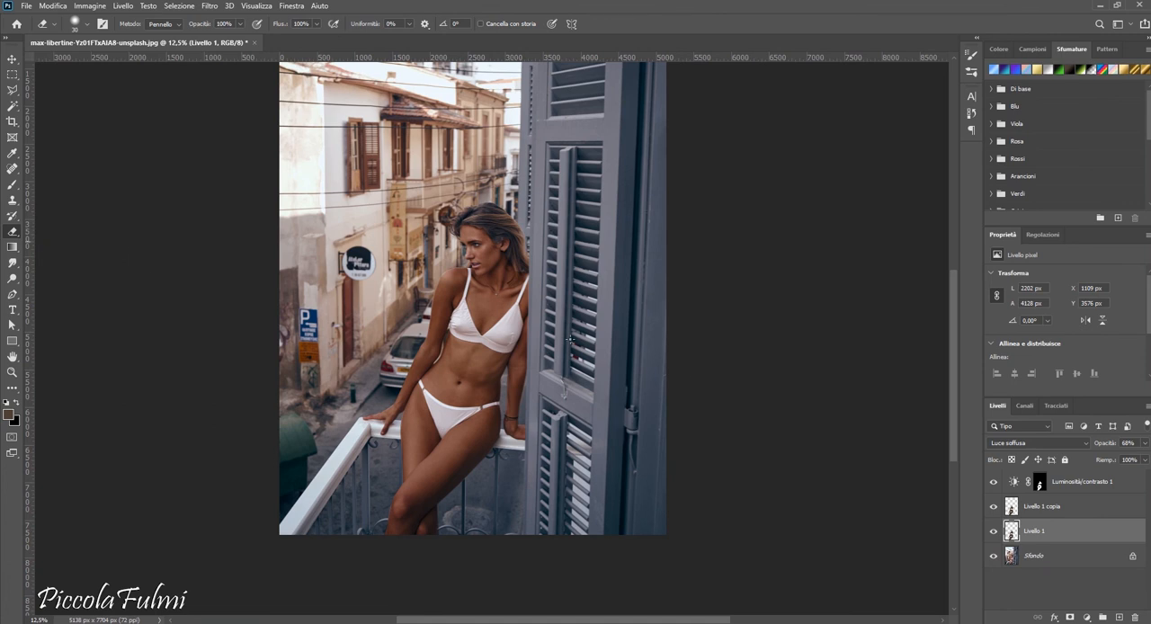